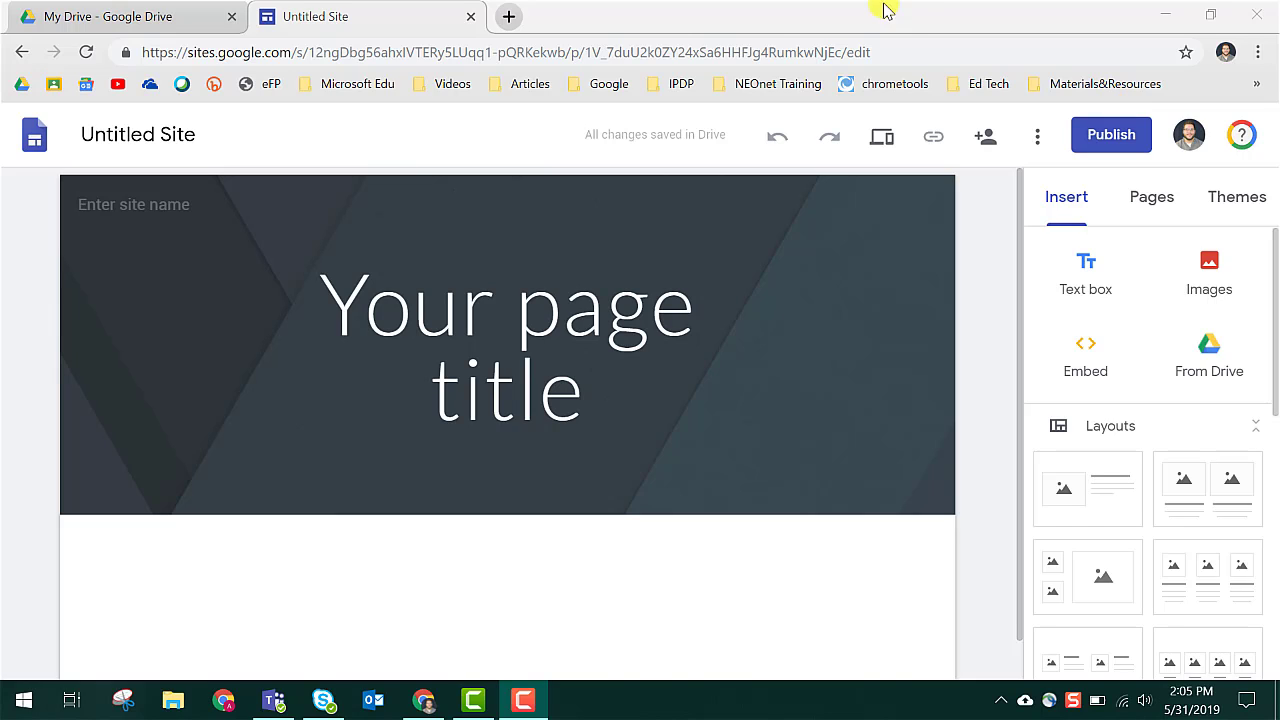
Step: Rename the untitled site with the teacher's title and surname in possessive form, followed by "Class"
left_click(227, 147)
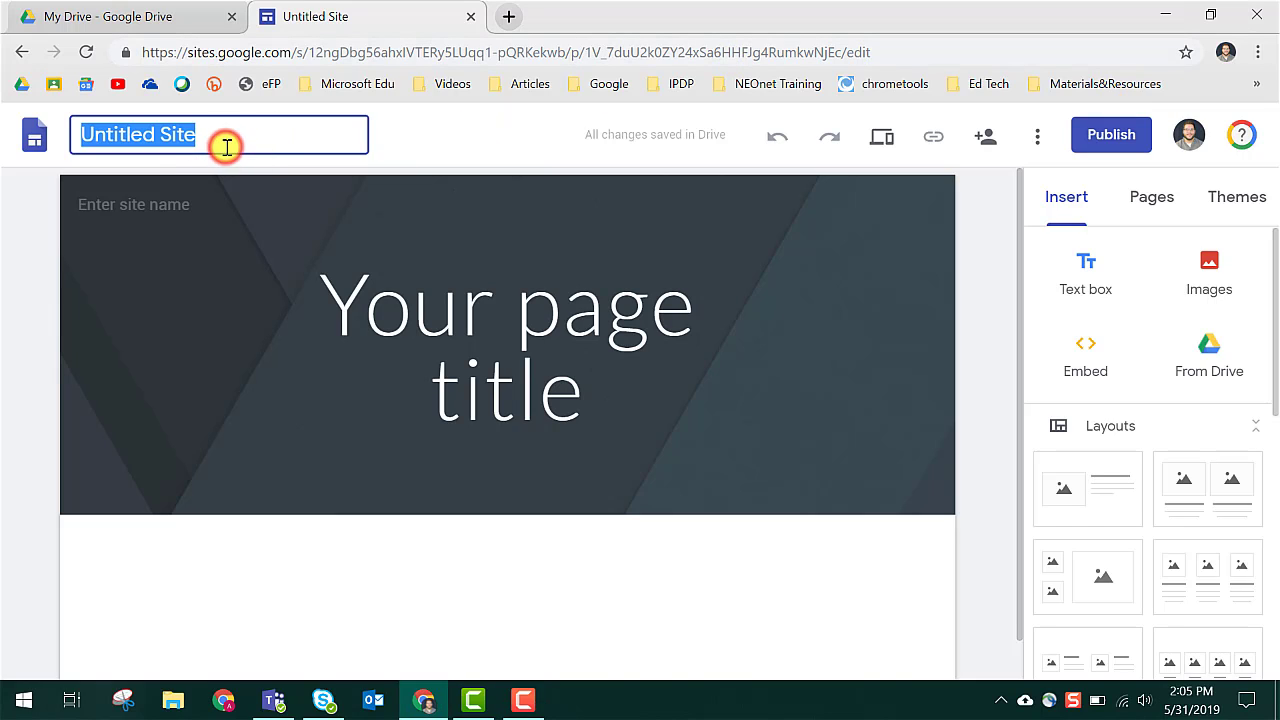
type("Mr")
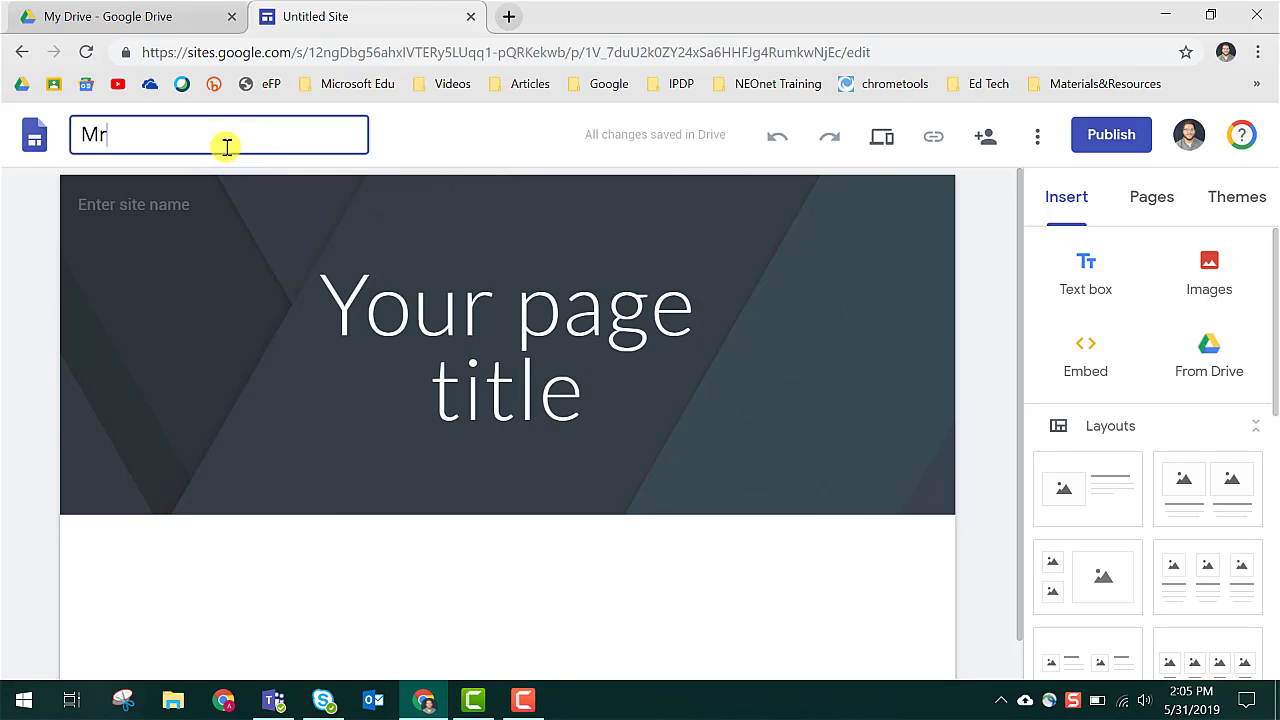
type(". Niessen's Class")
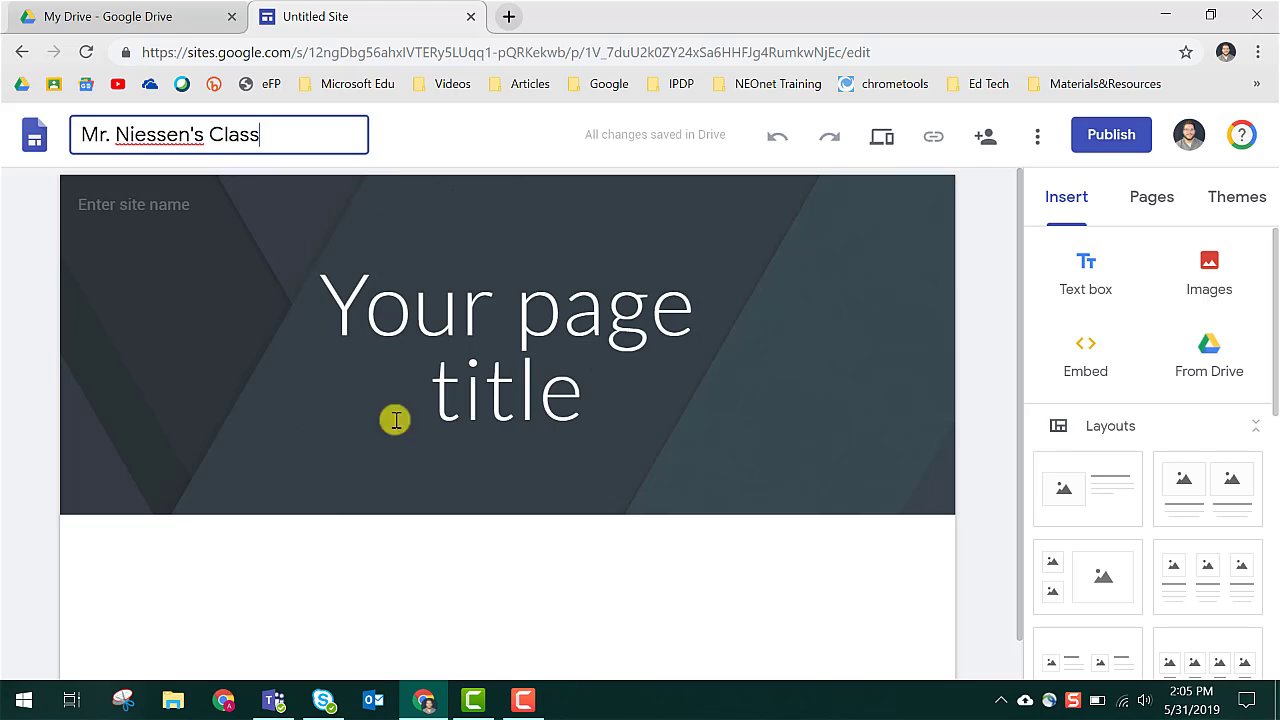
left_click(850, 421)
Step: Replace the placeholder page title in the header with "History Class"
left_click(729, 335)
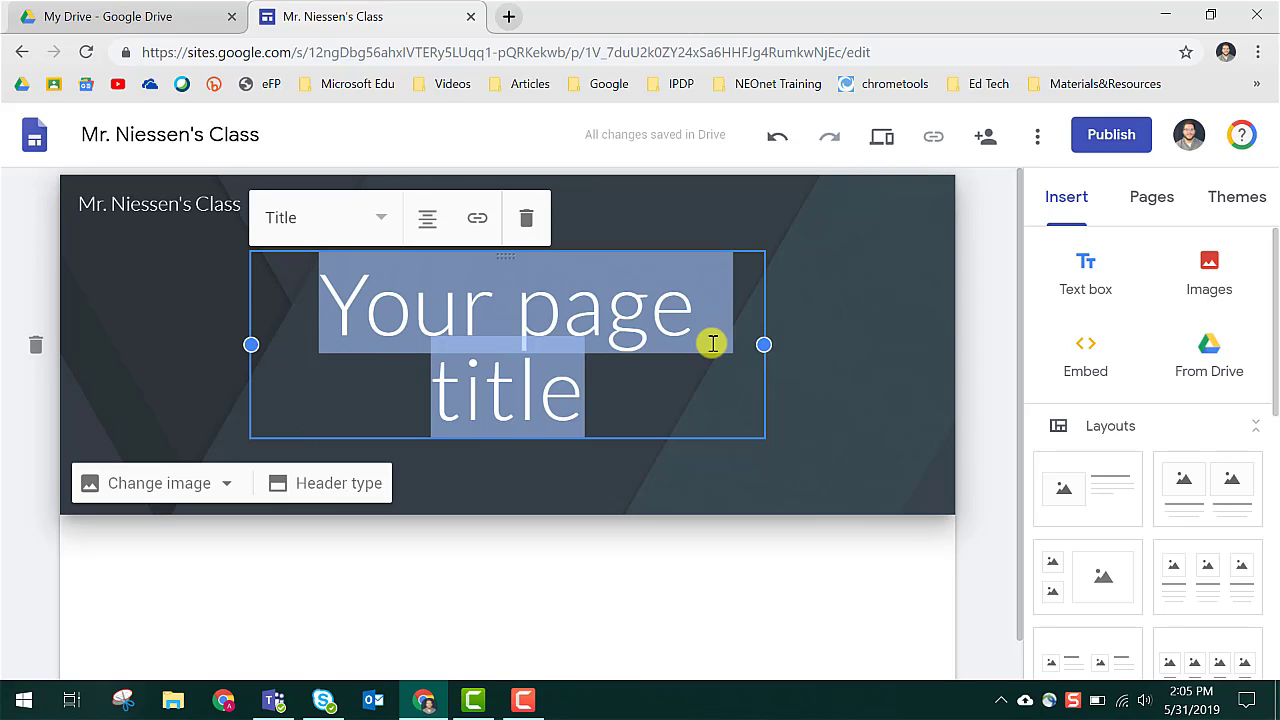
type("History")
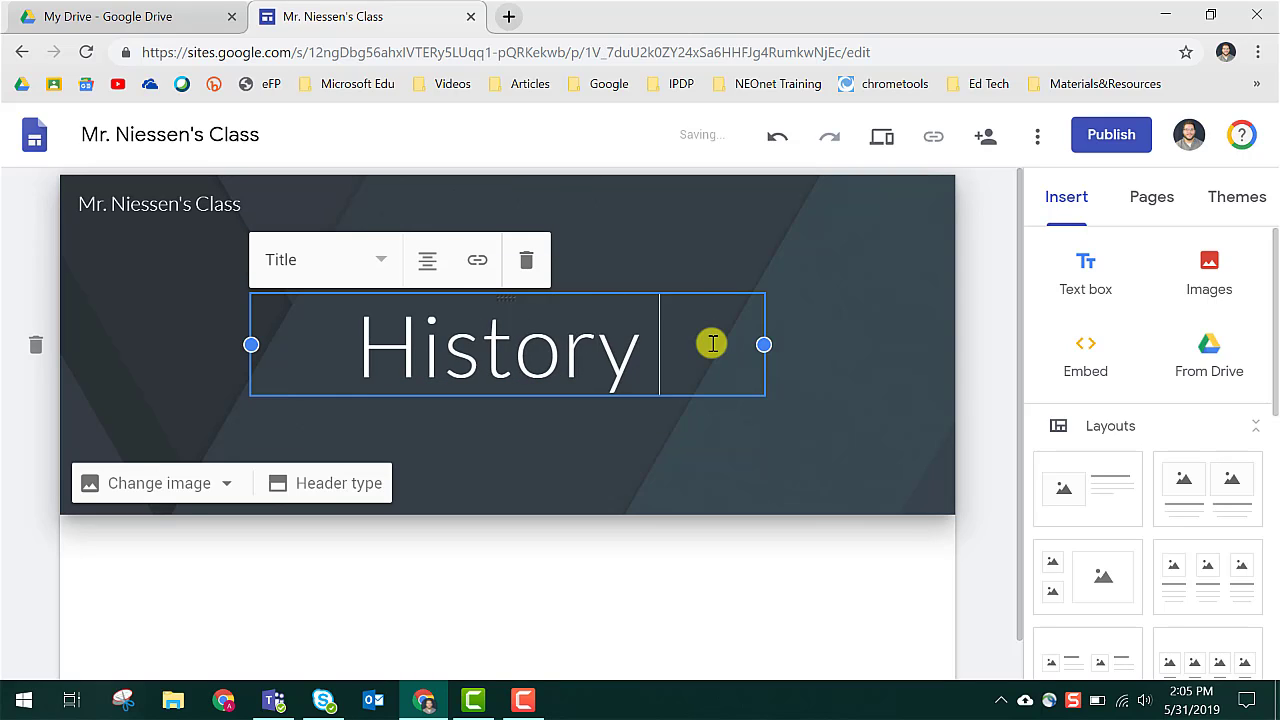
type(" Class")
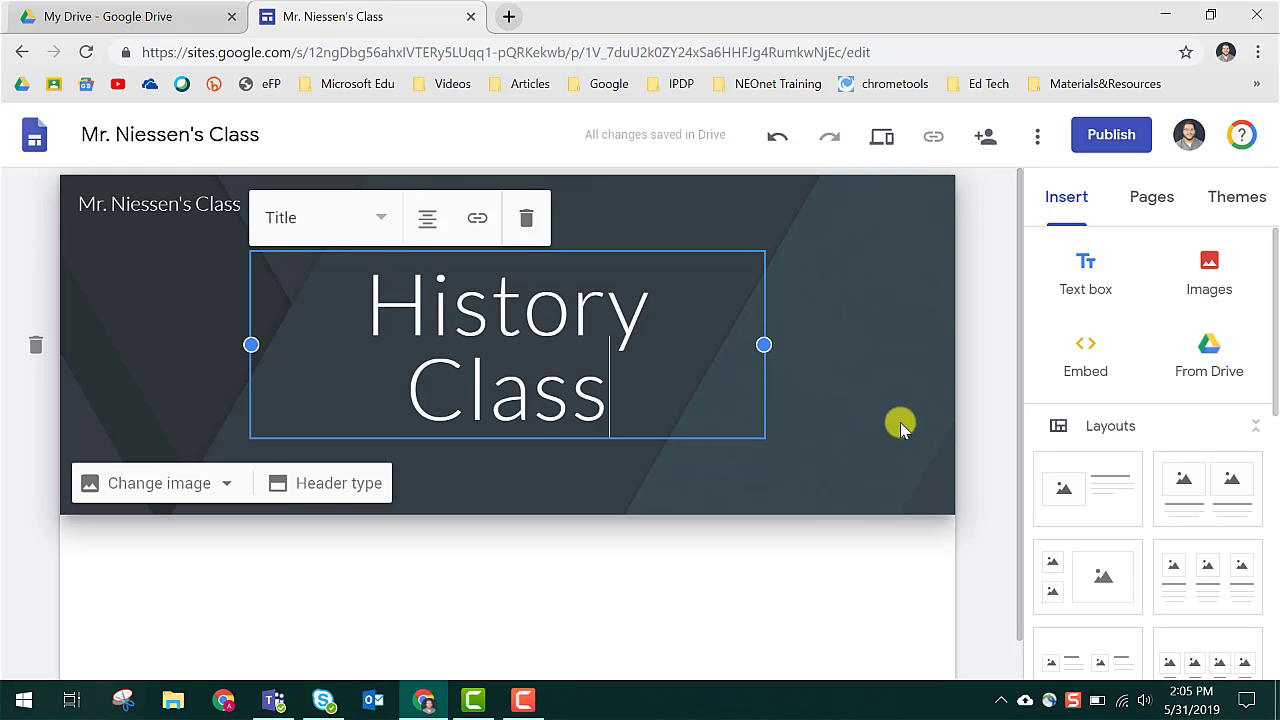
left_click(948, 397)
scroll(850, 460, "down", 1)
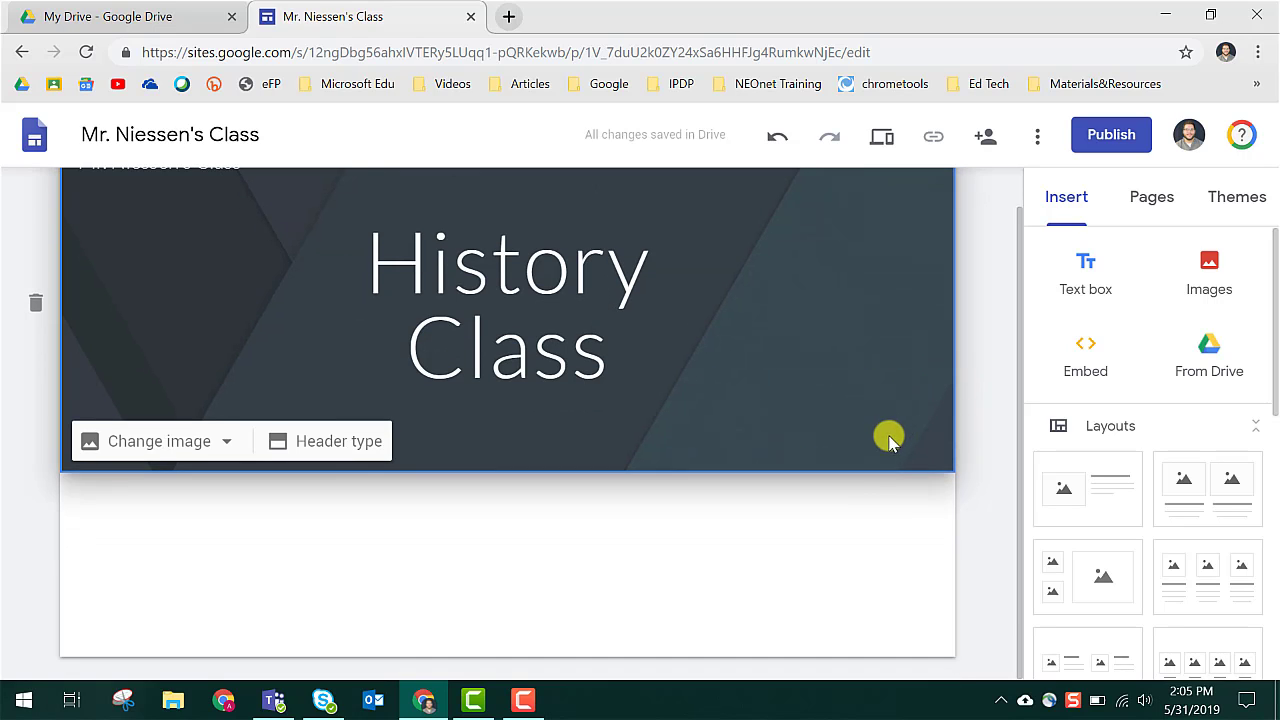
scroll(700, 300, "up", 1)
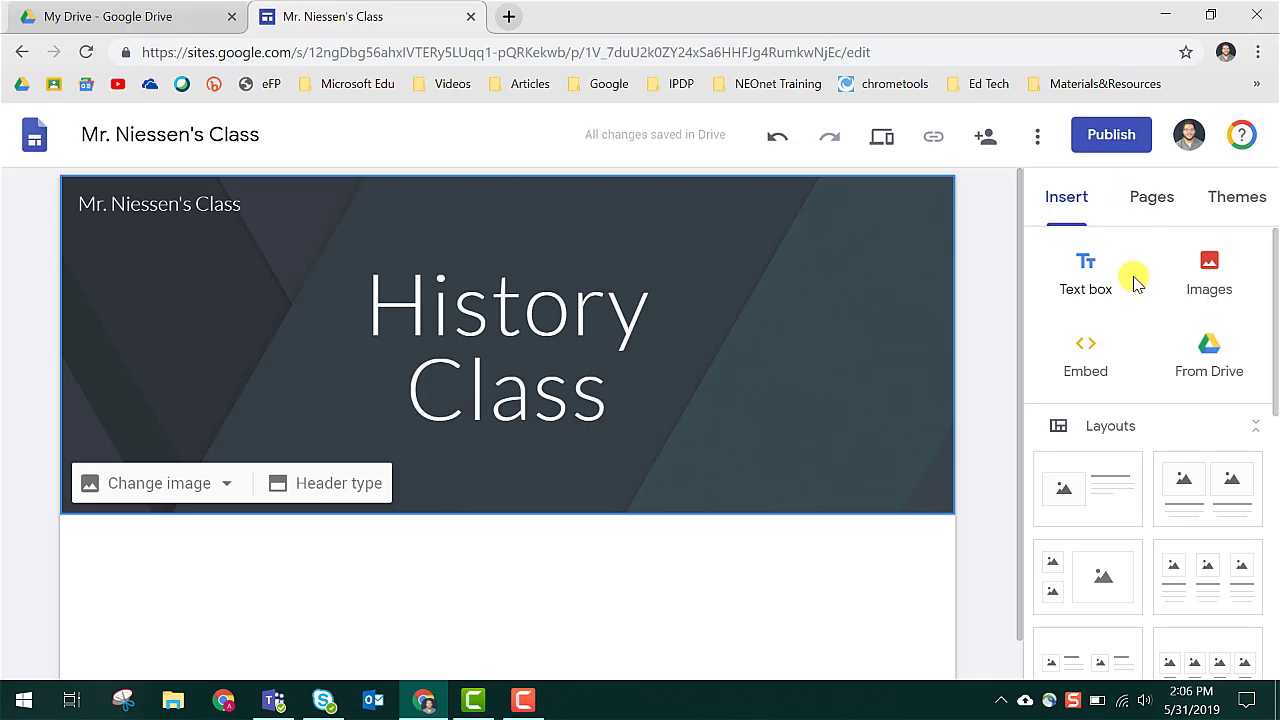
Step: Review the options for inserting images and for embedding web content by URL, leaving without inserting anything
left_click(1065, 205)
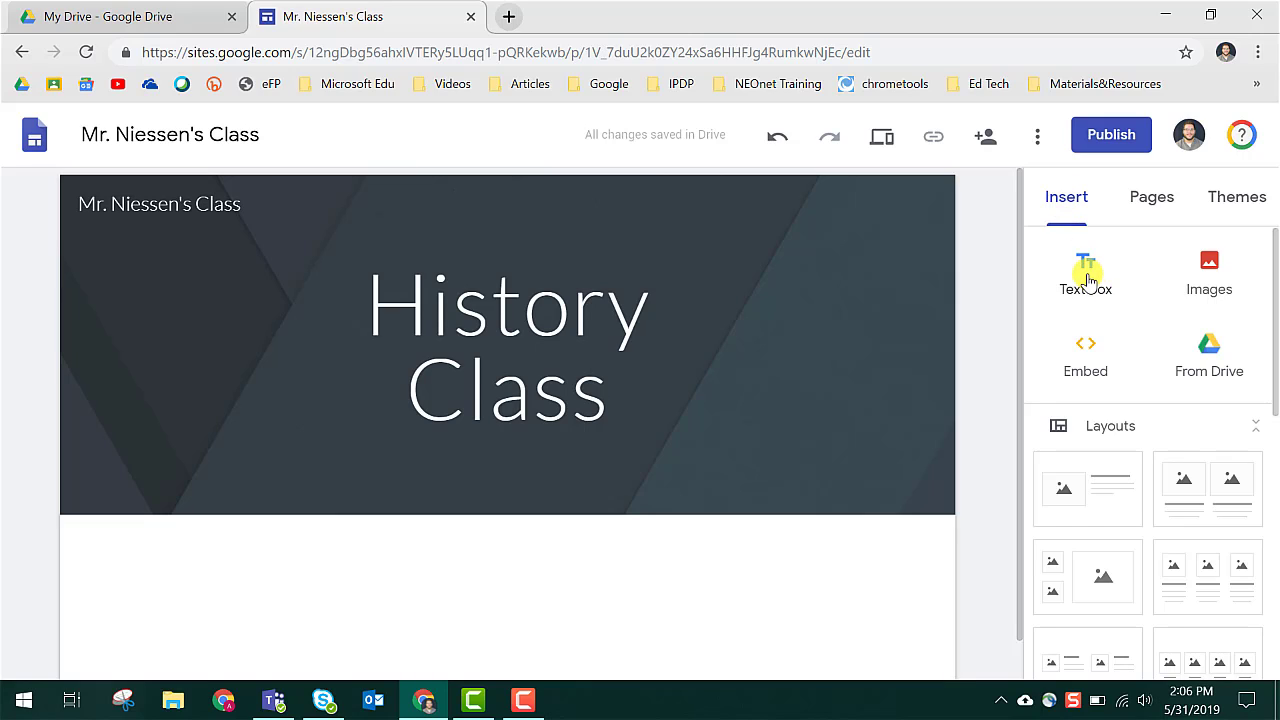
left_click(1212, 272)
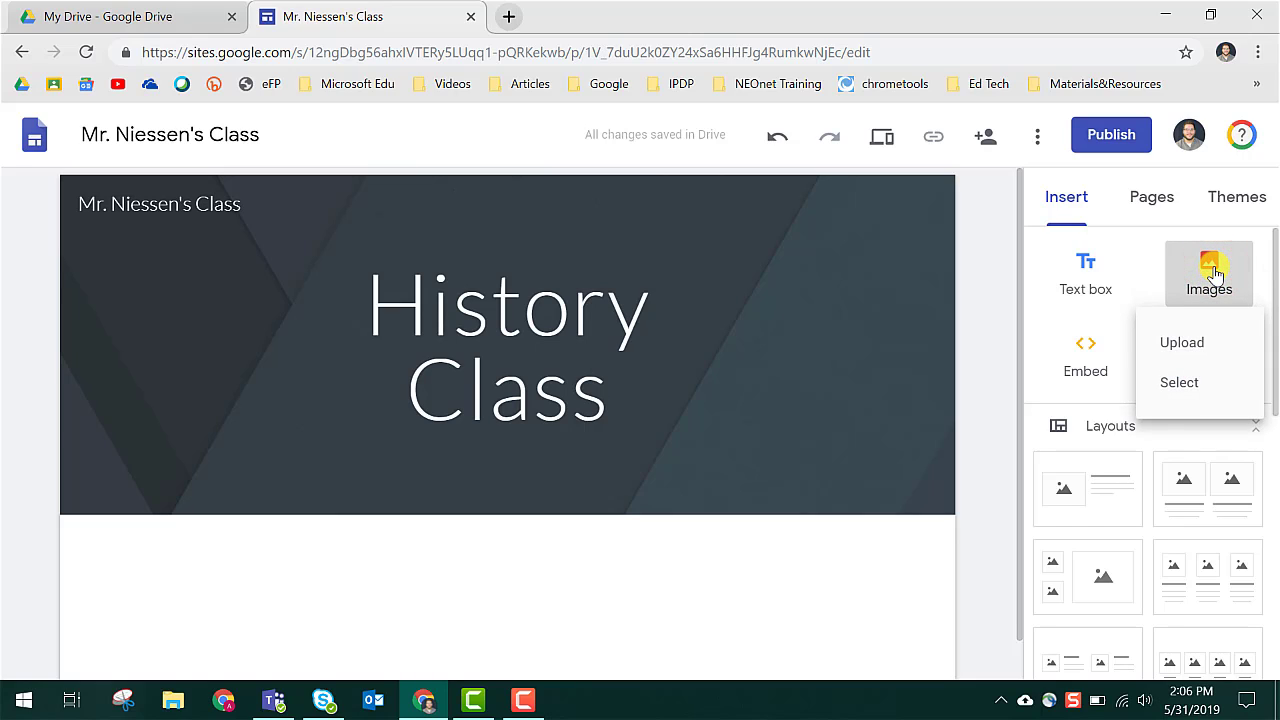
left_click(1074, 358)
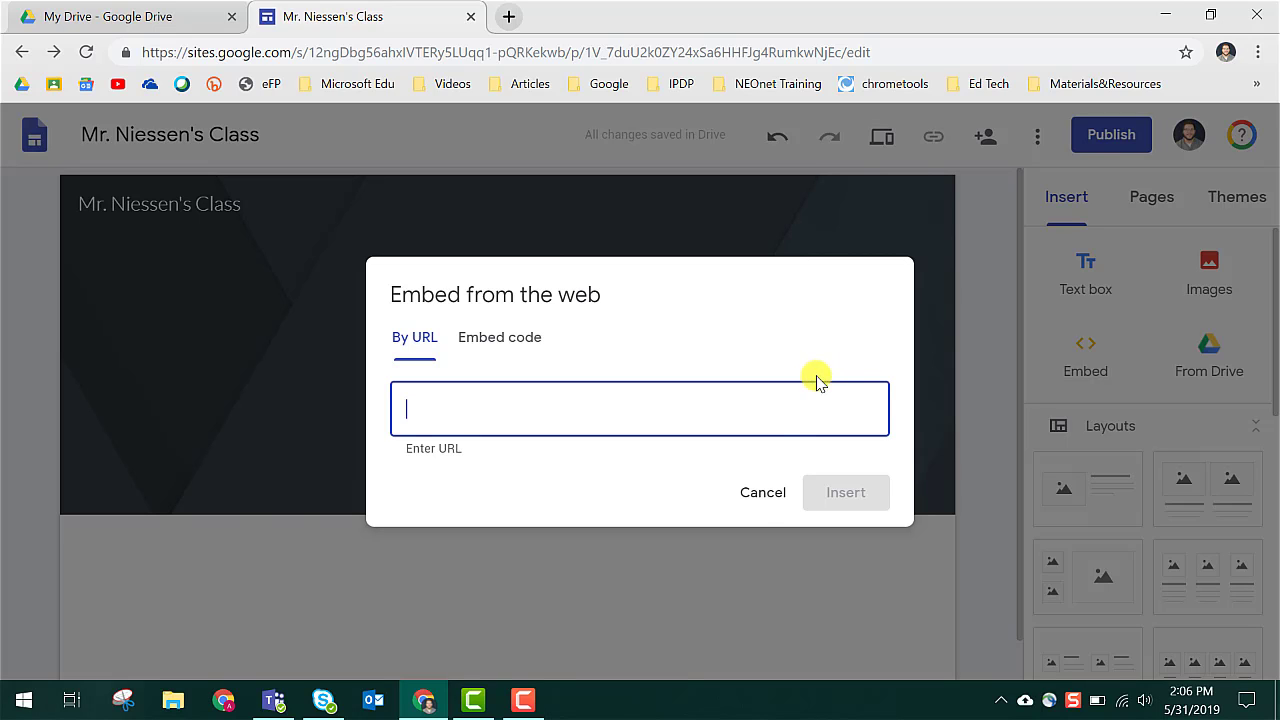
left_click(750, 497)
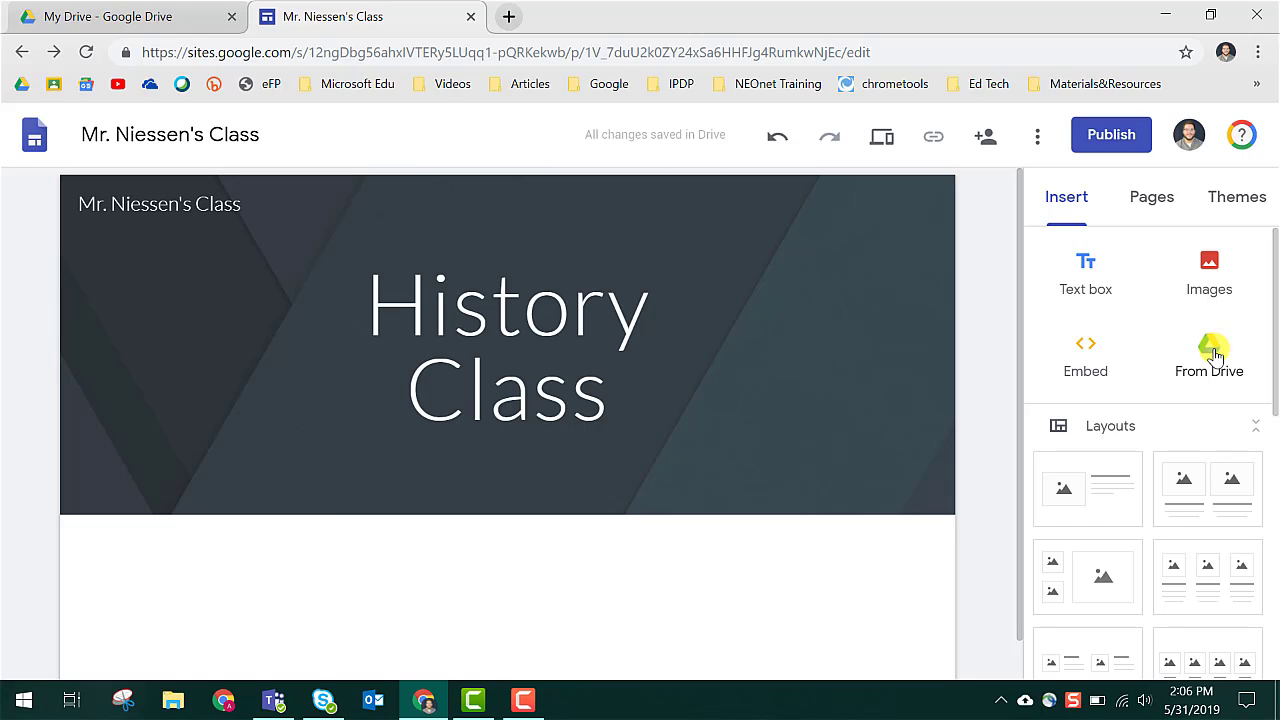
Step: Add the layout with one image placeholder beside a heading and text below the page header
scroll(1195, 304, "down", 1)
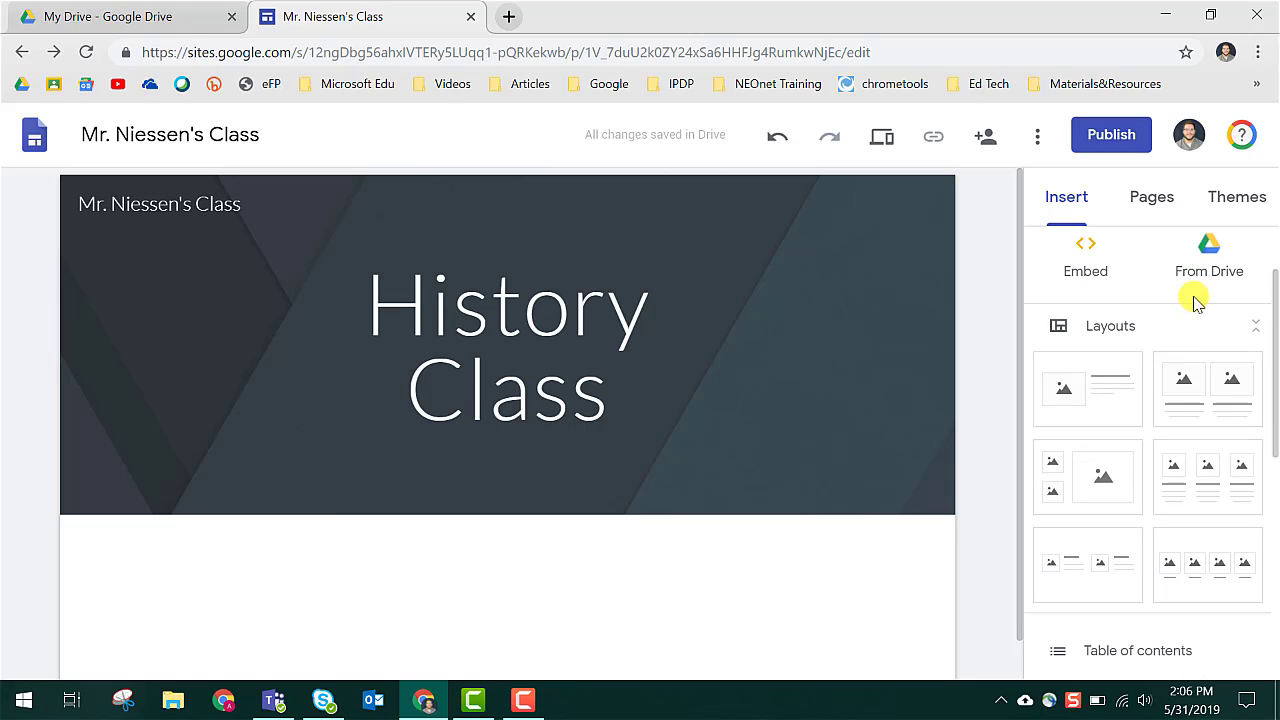
scroll(1170, 300, "down", 1)
scroll(1180, 305, "up", 1)
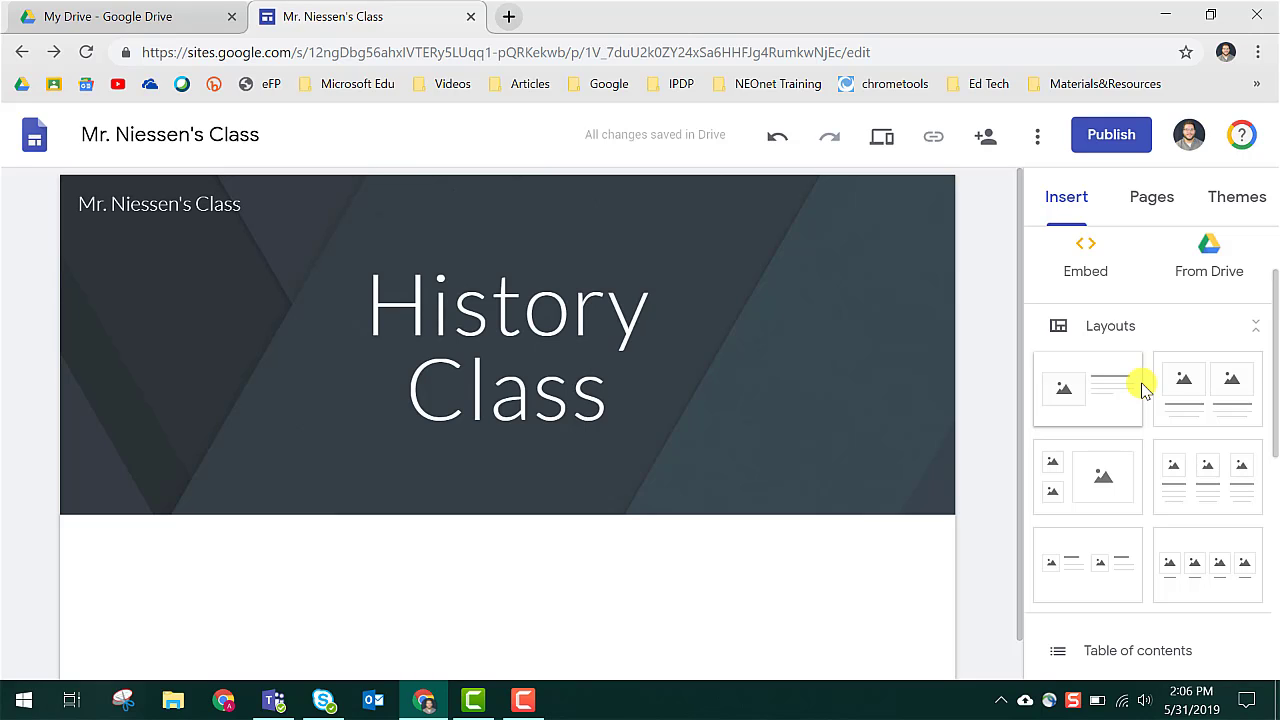
scroll(1170, 497, "down", 1)
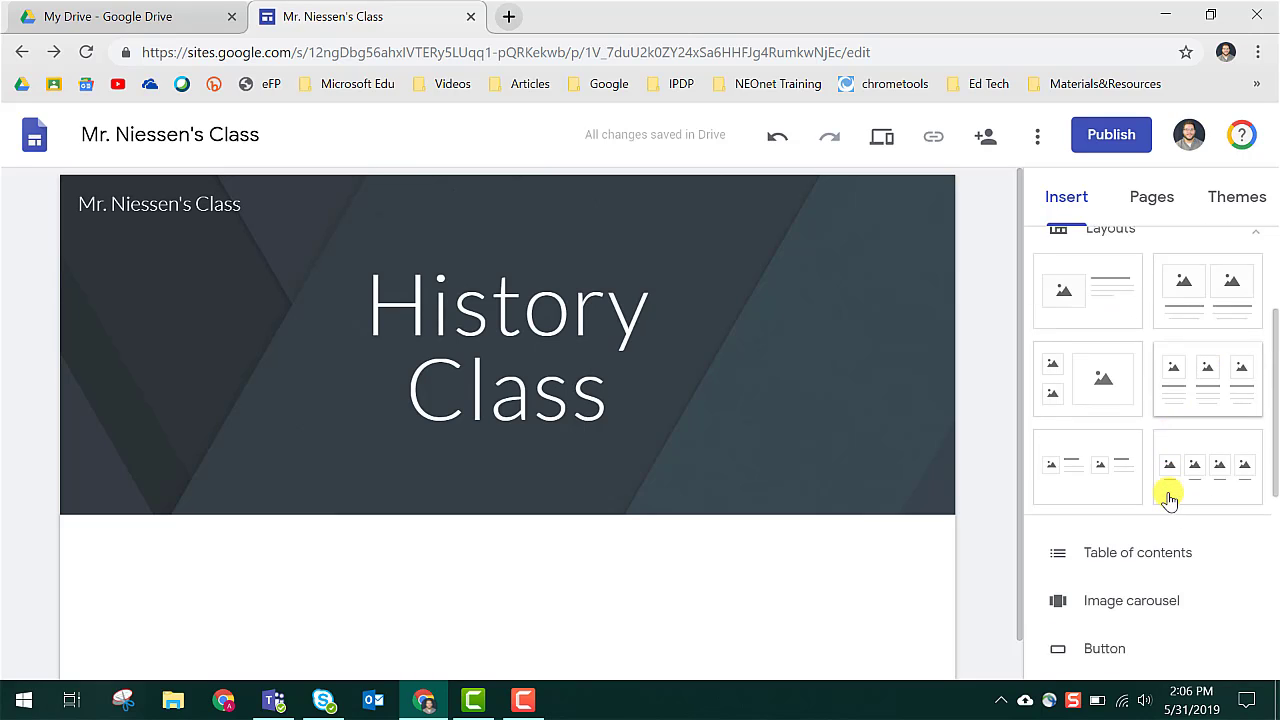
scroll(1170, 497, "up", 1)
left_click(1106, 400)
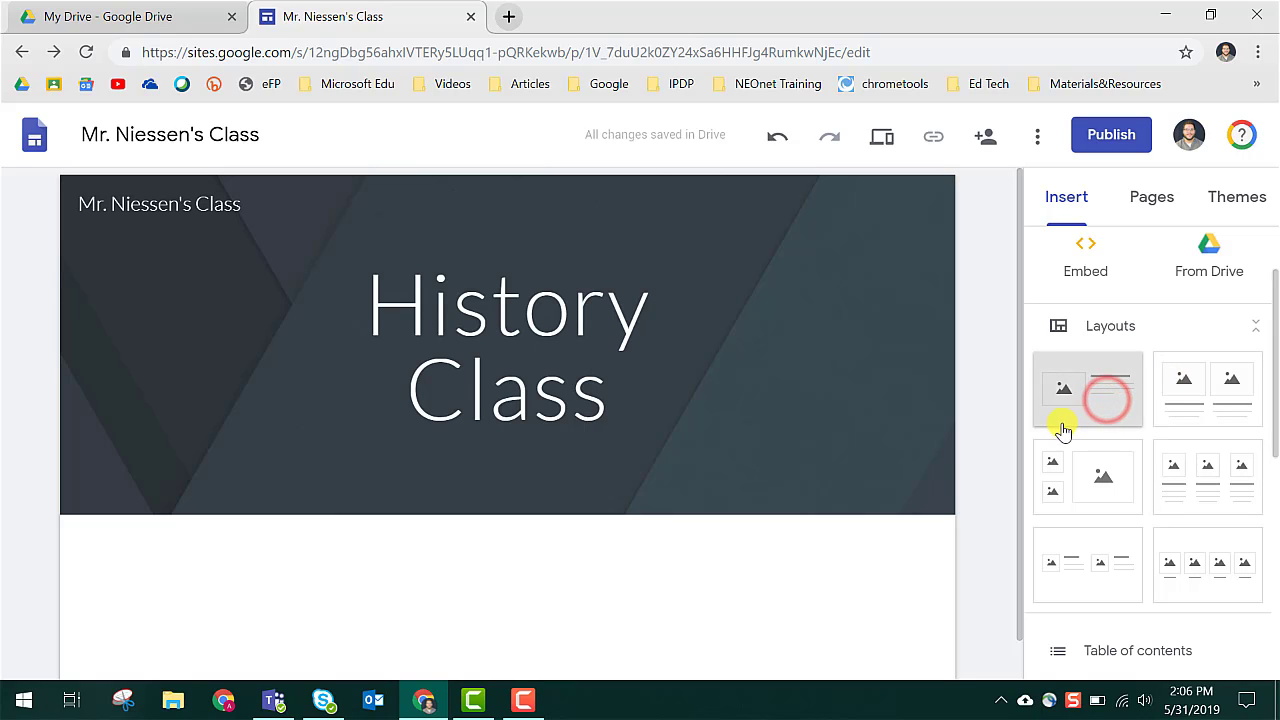
left_click_drag(1063, 430, 523, 601)
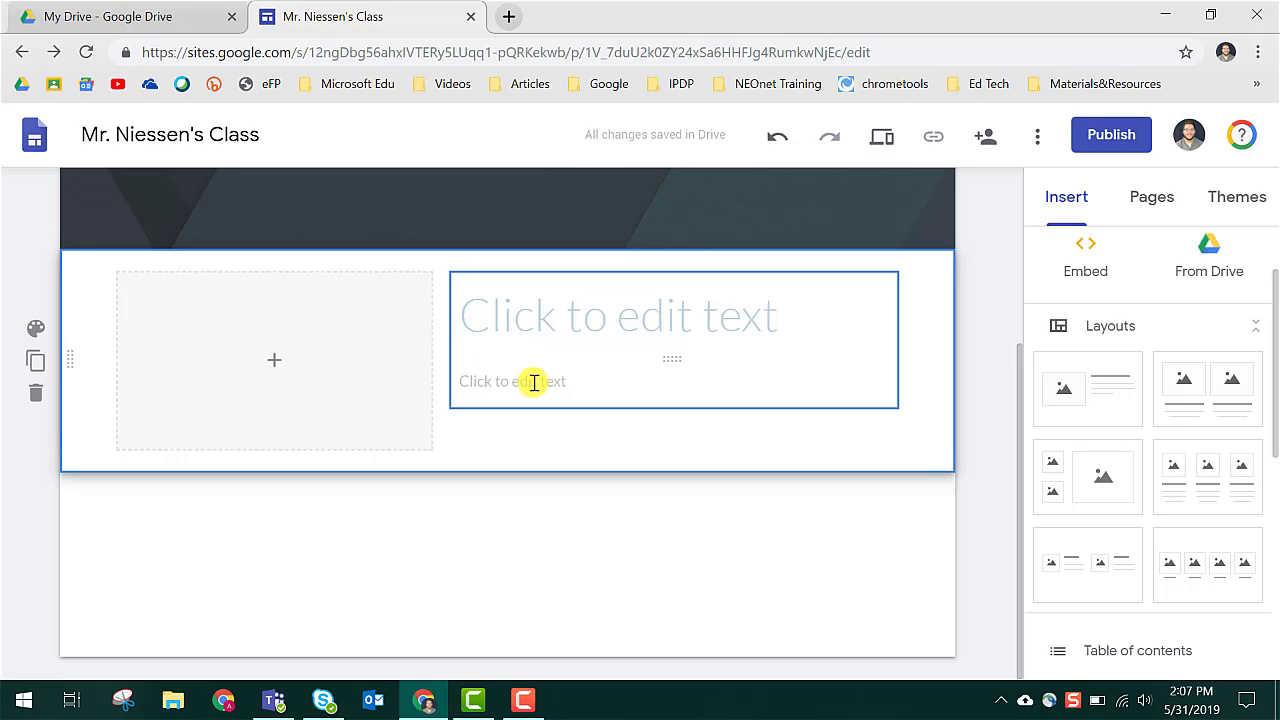
Step: Fill the layout's media placeholder with the YouTube video "World War II Part 1: Crash Course US History #35", searching for "crash course world war 2"
left_click(291, 371)
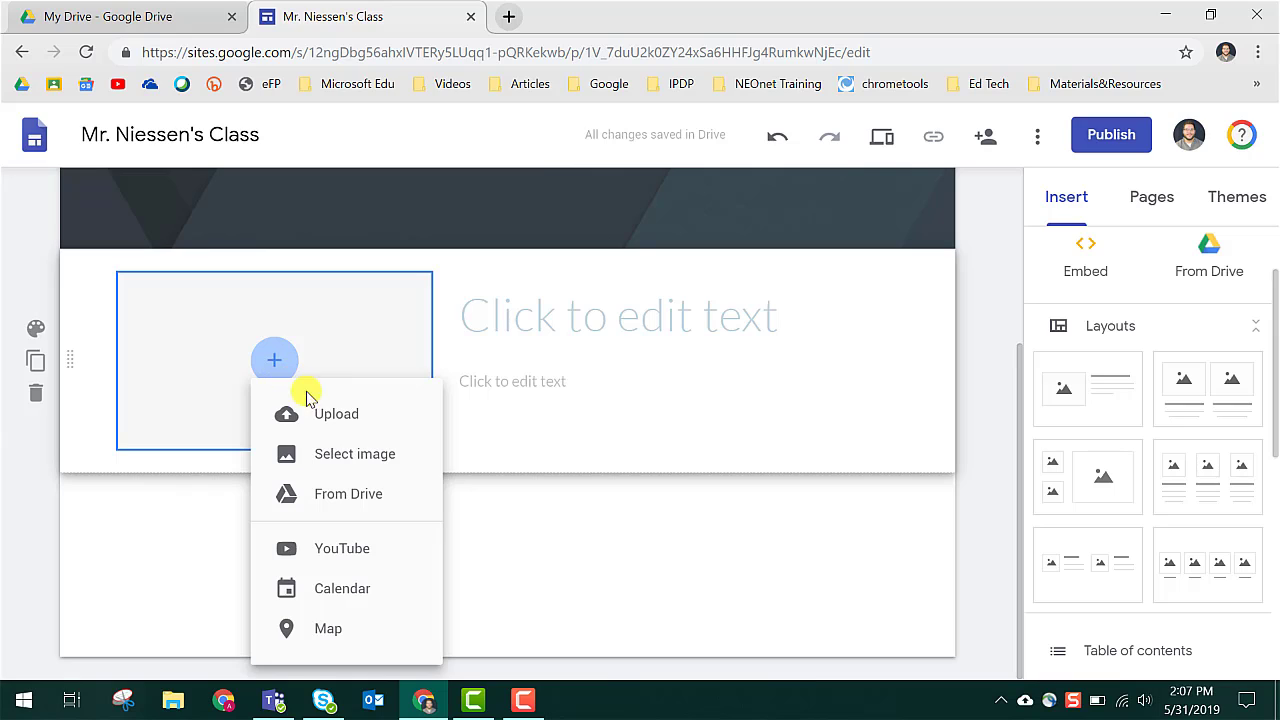
left_click(352, 549)
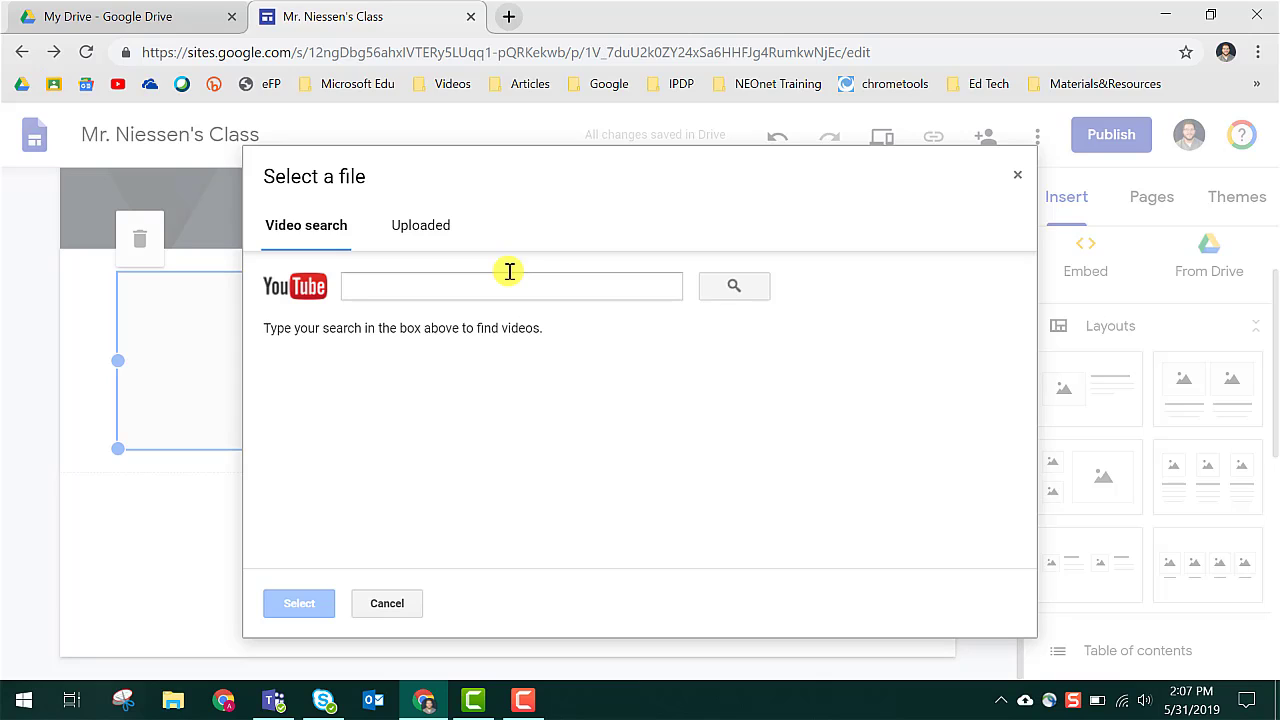
left_click(543, 296)
type("crash")
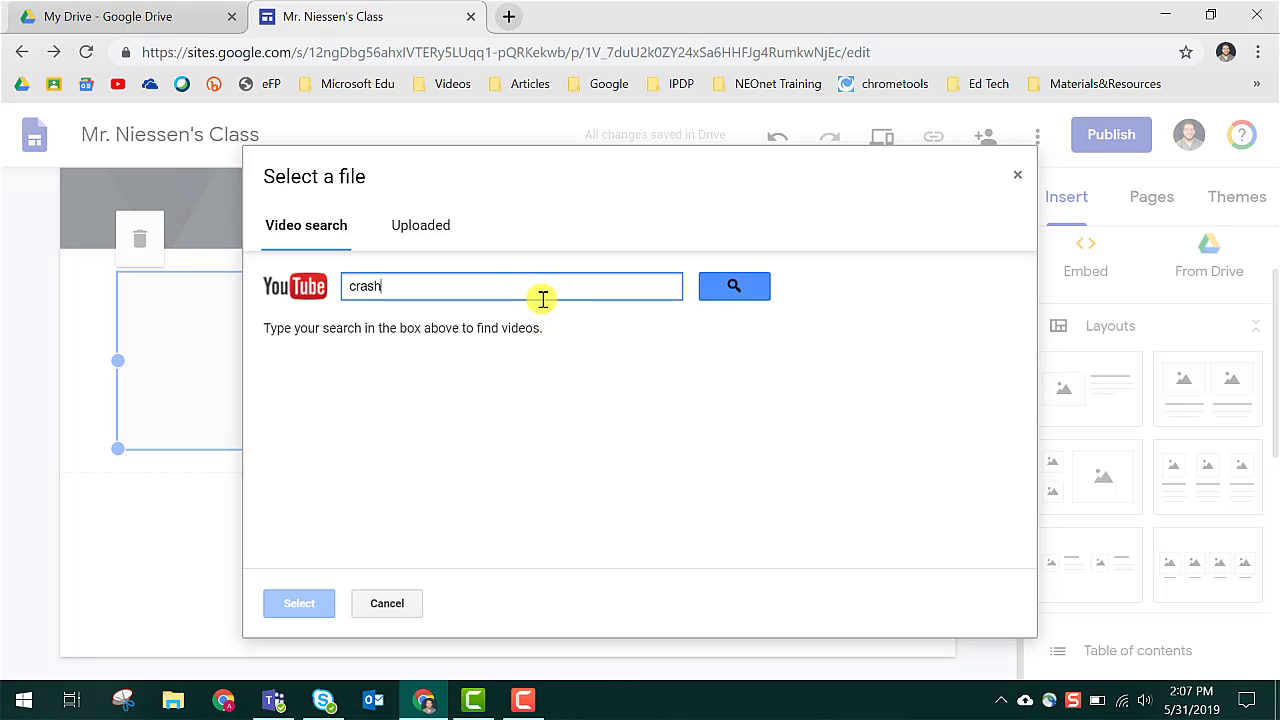
type(" cr")
type("ourse worls")
key("BackSpace")
key("BackSpace")
type("d war 2")
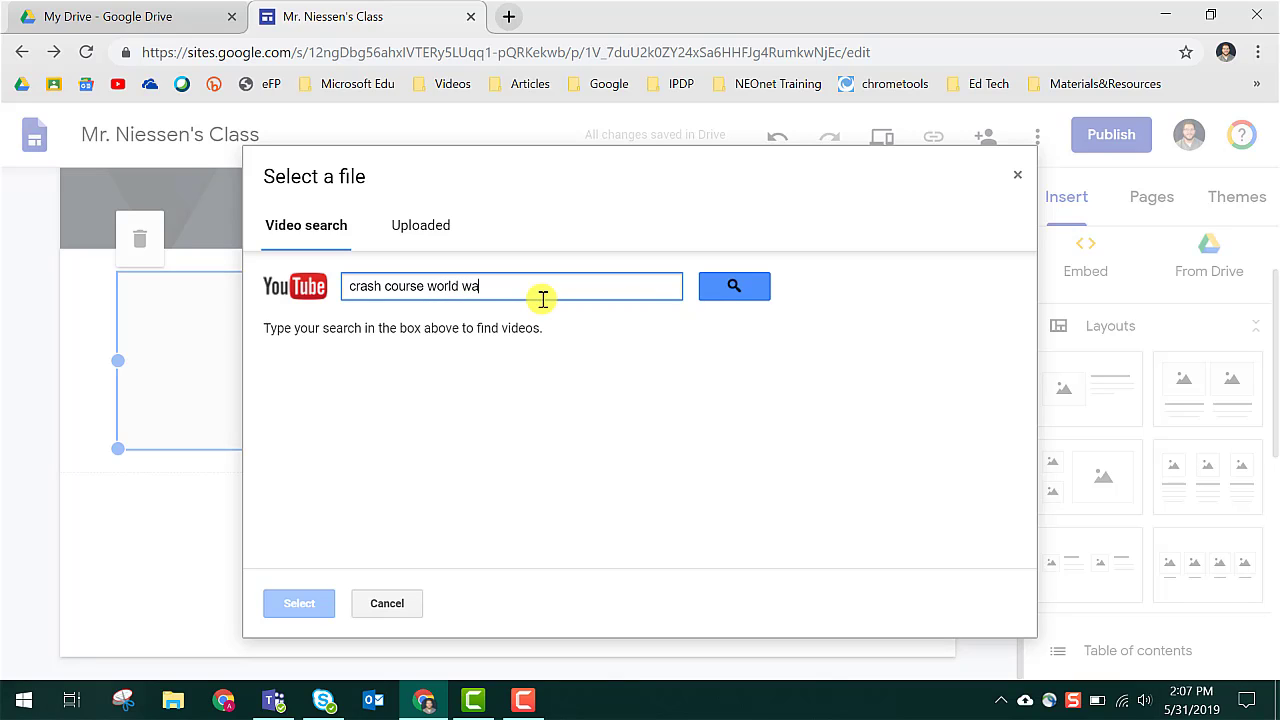
key("Return")
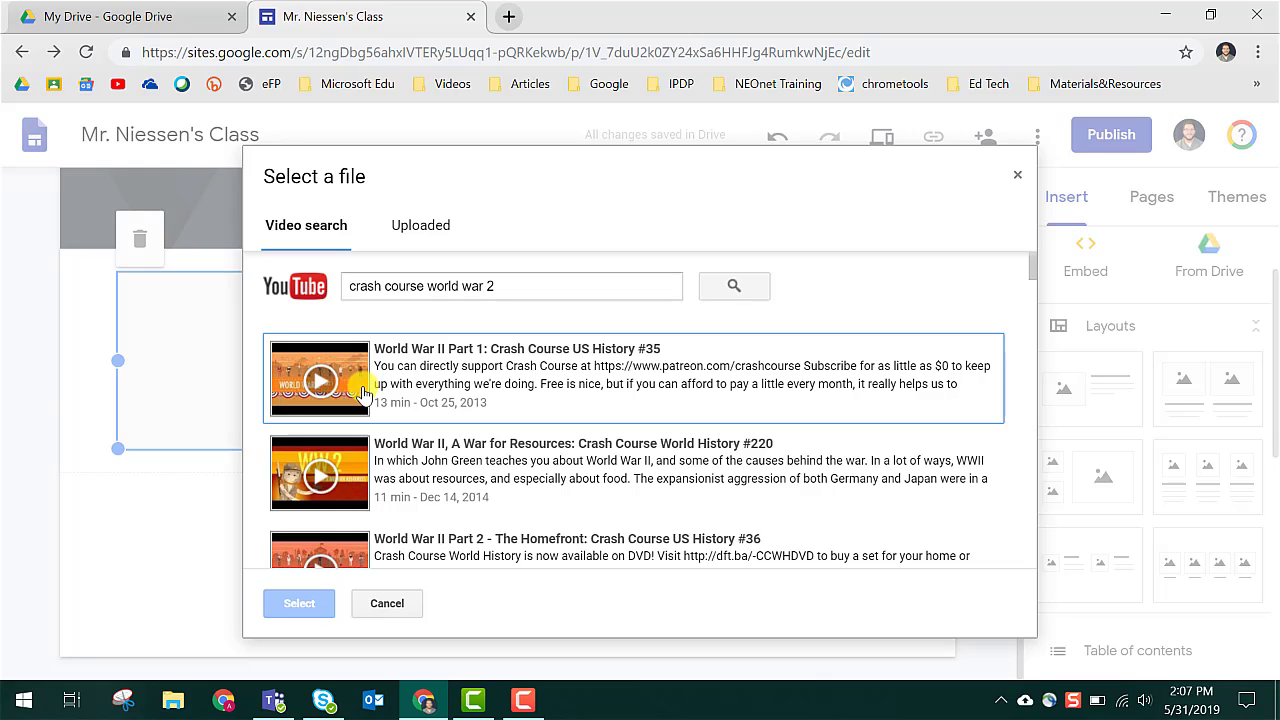
left_click(333, 388)
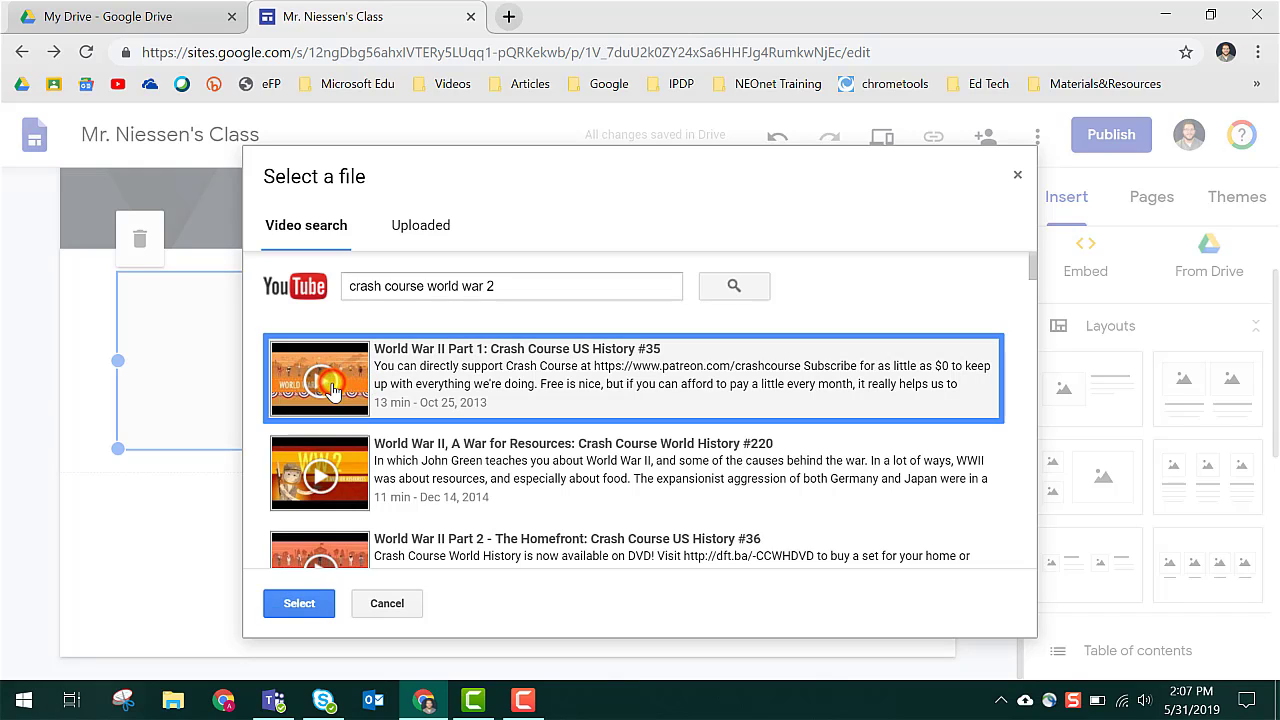
left_click(290, 598)
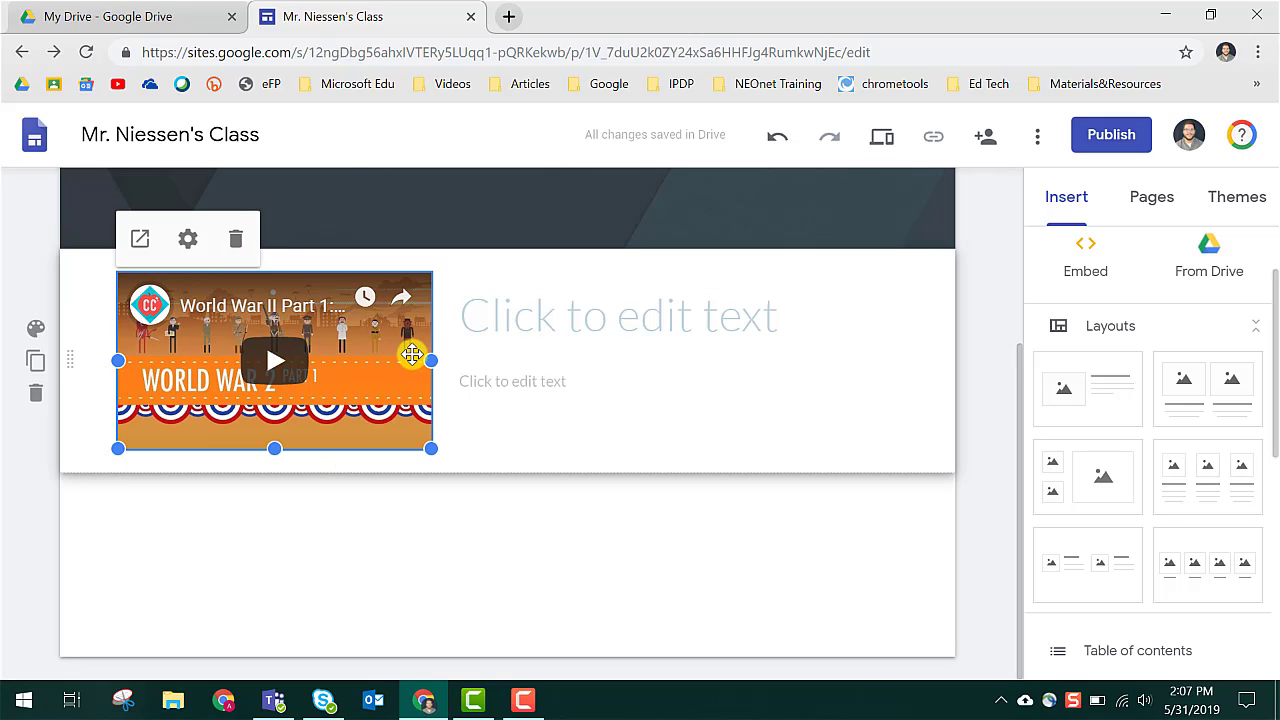
Step: Enter "This is an introduction to what we'll talk about!" as the heading beside the video
left_click(540, 347)
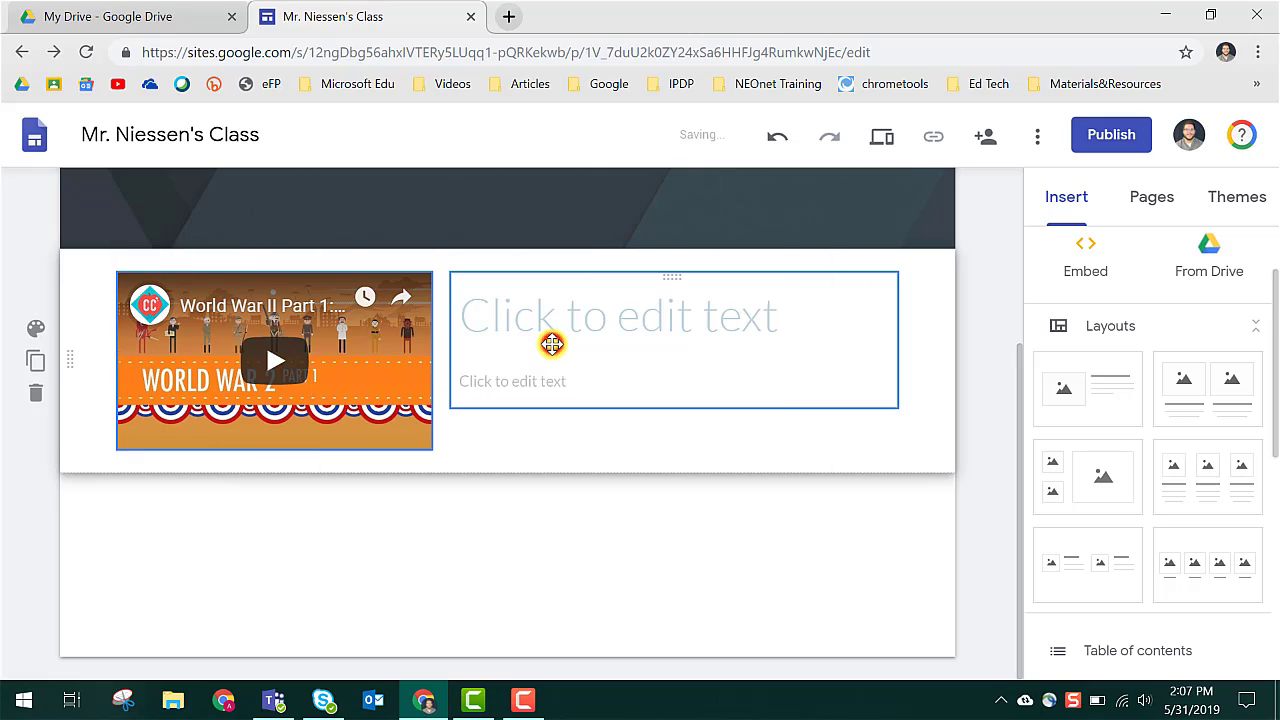
left_click(597, 351)
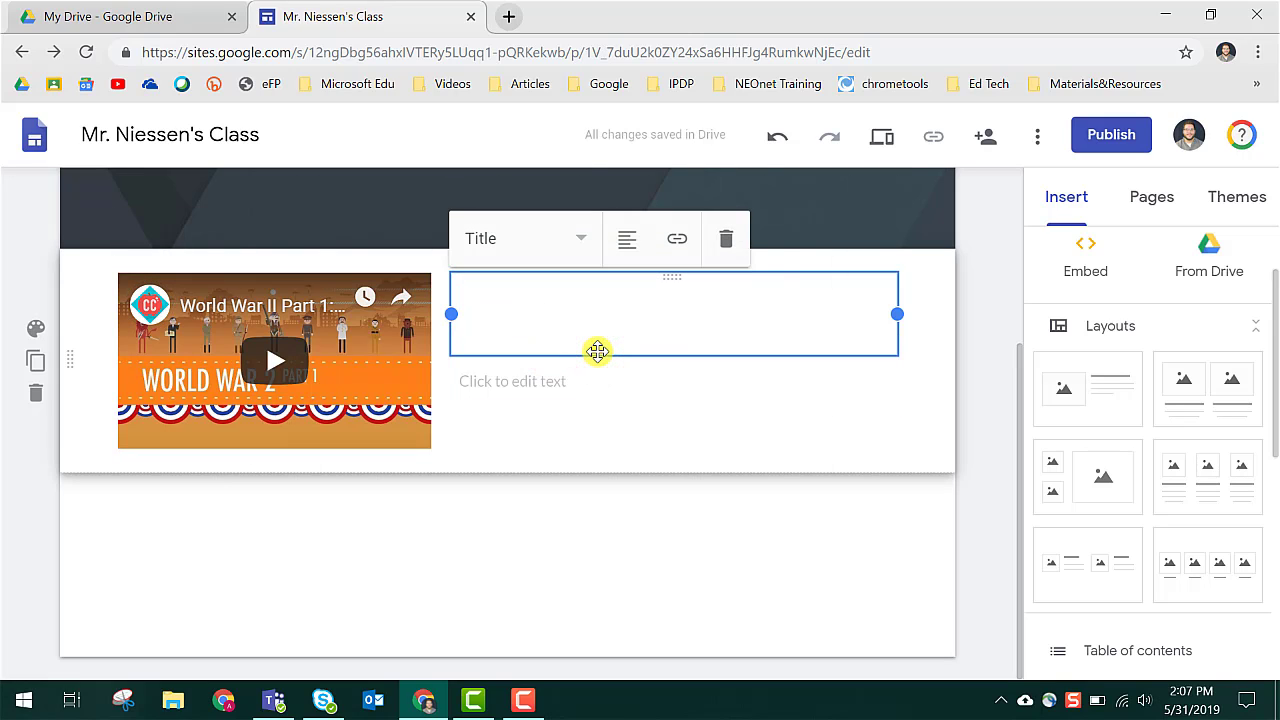
type("This is an ")
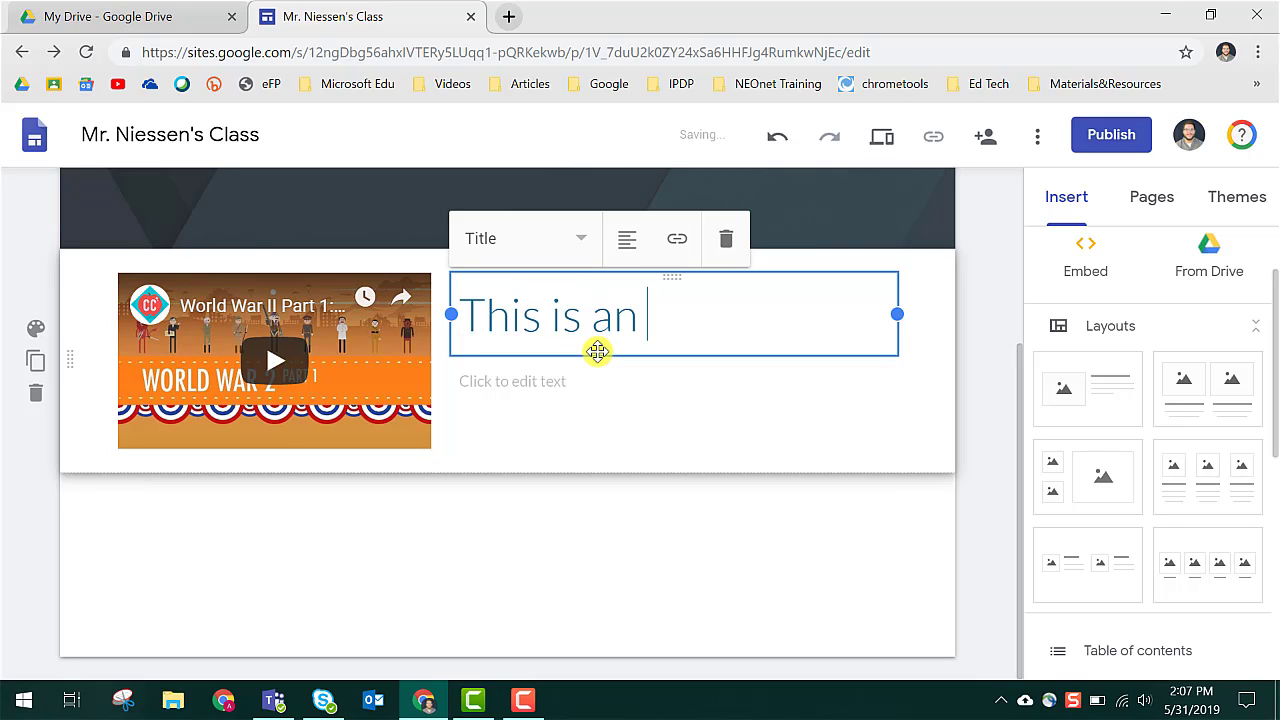
type("introcu")
key("BackSpace")
key("BackSpace")
type("duction t")
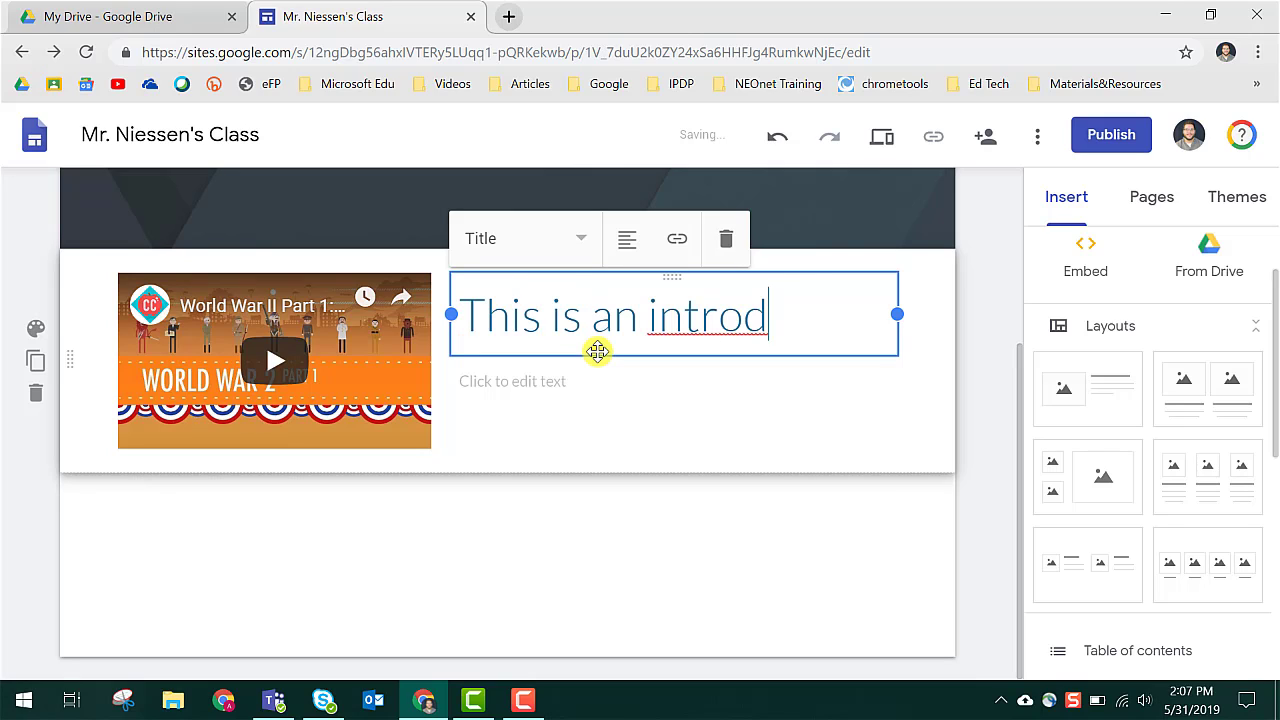
type("at ")
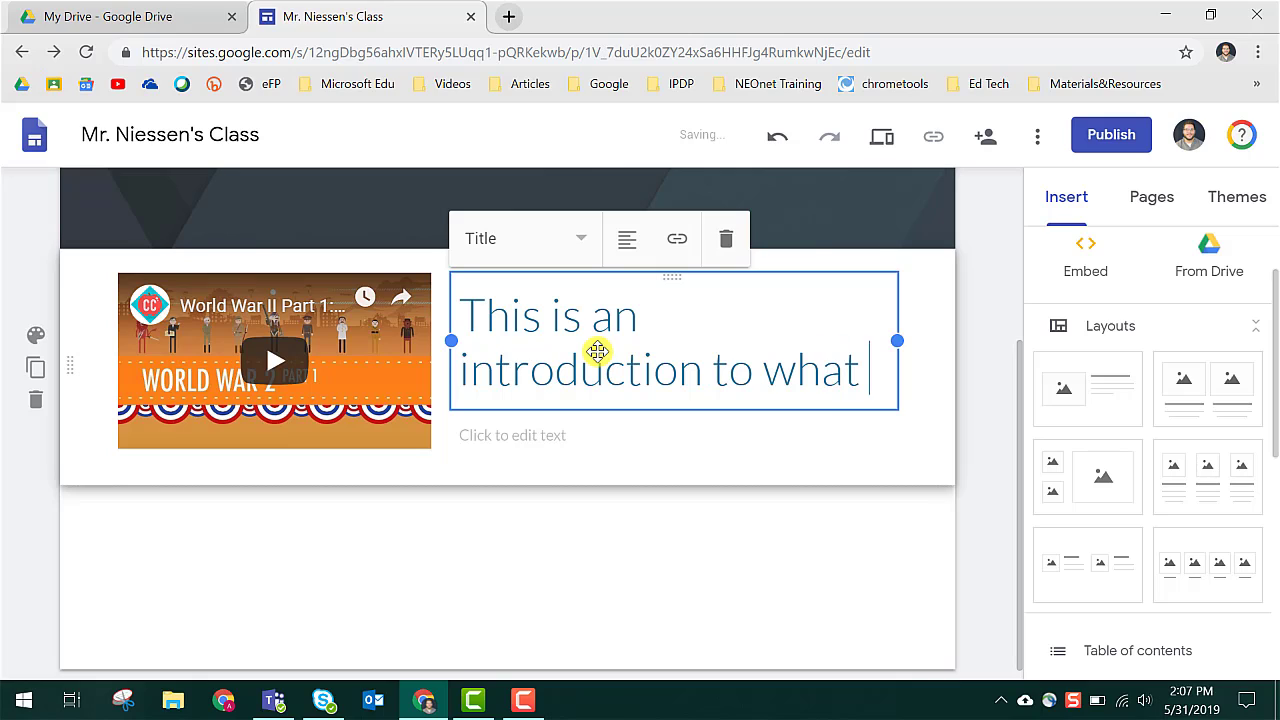
type("we'll talk about!")
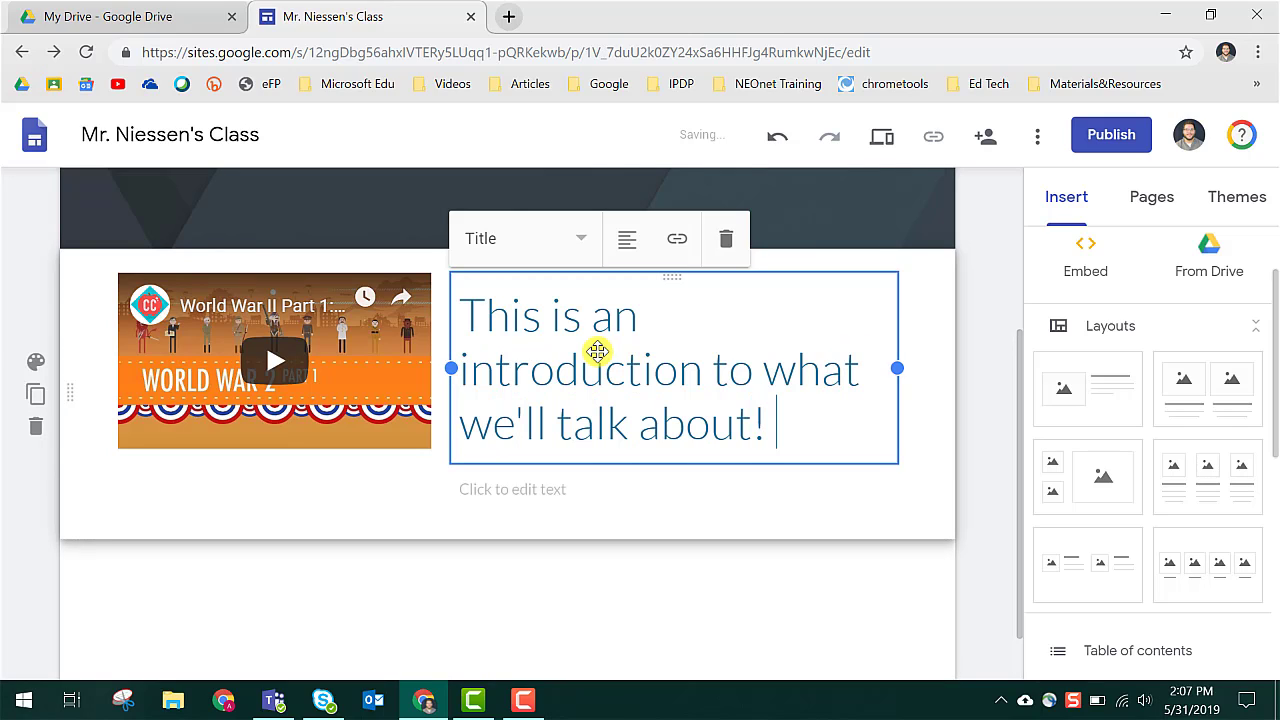
left_click(988, 366)
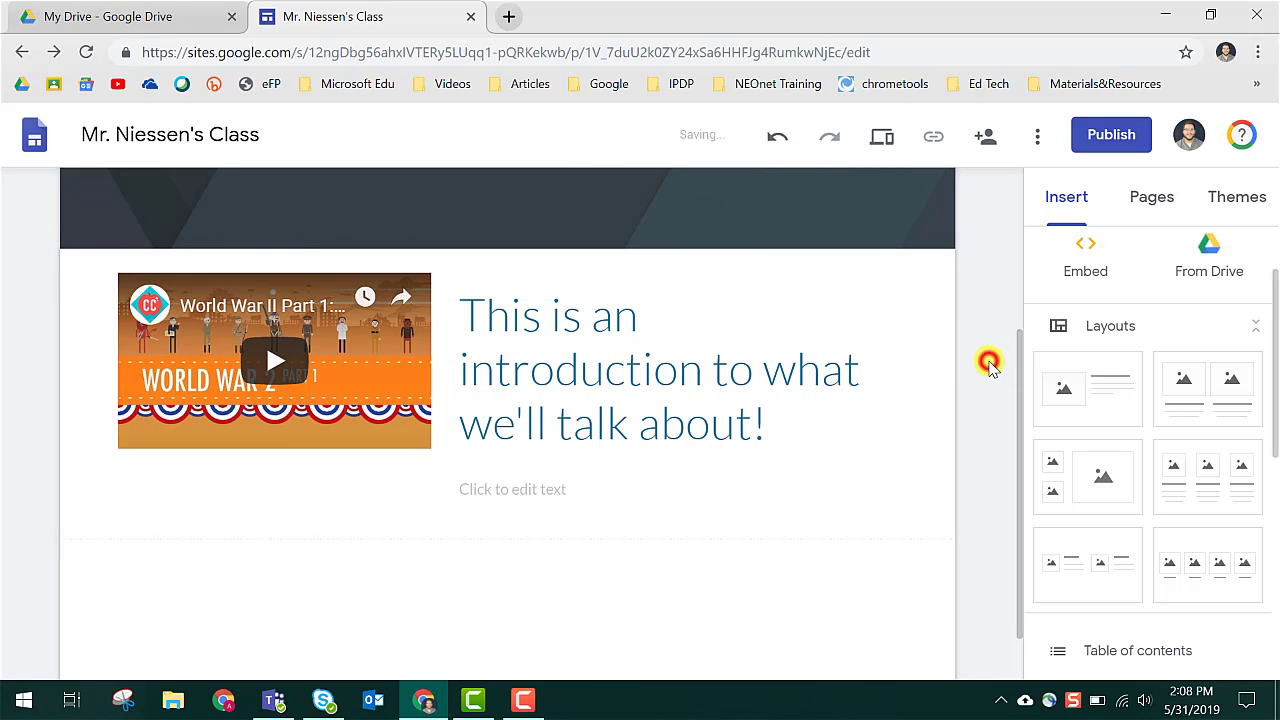
mouse_move(786, 189)
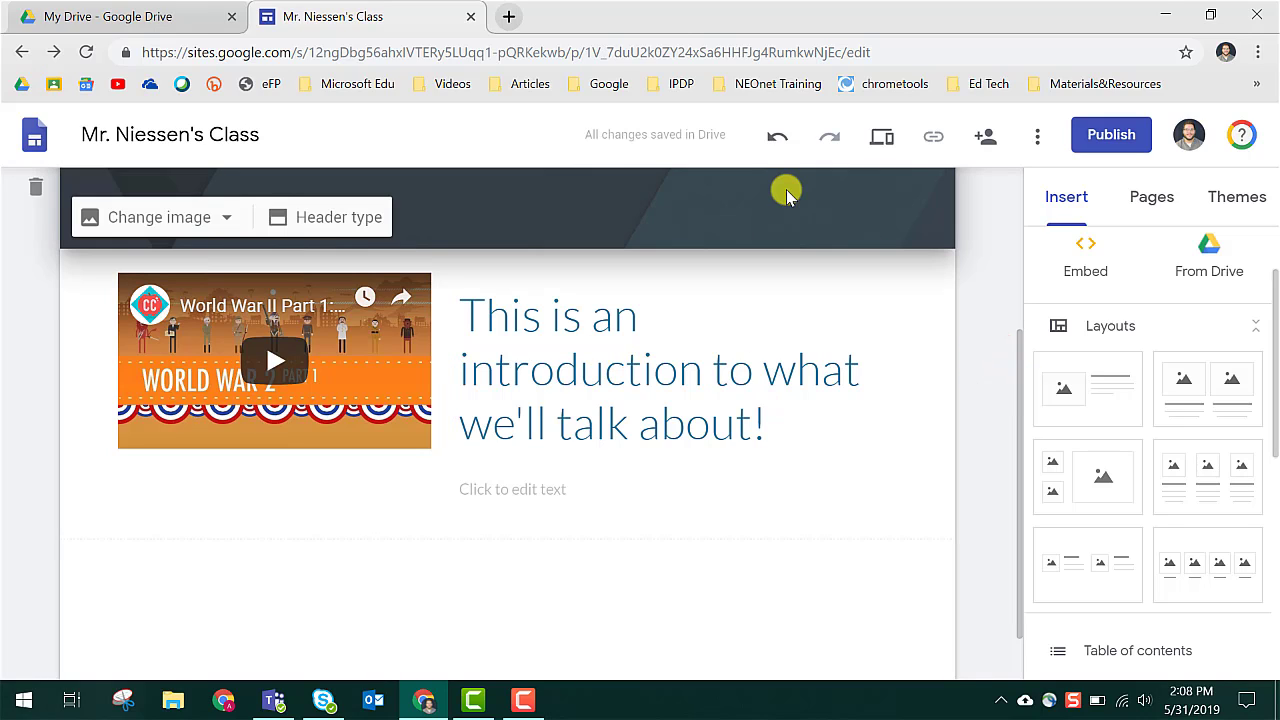